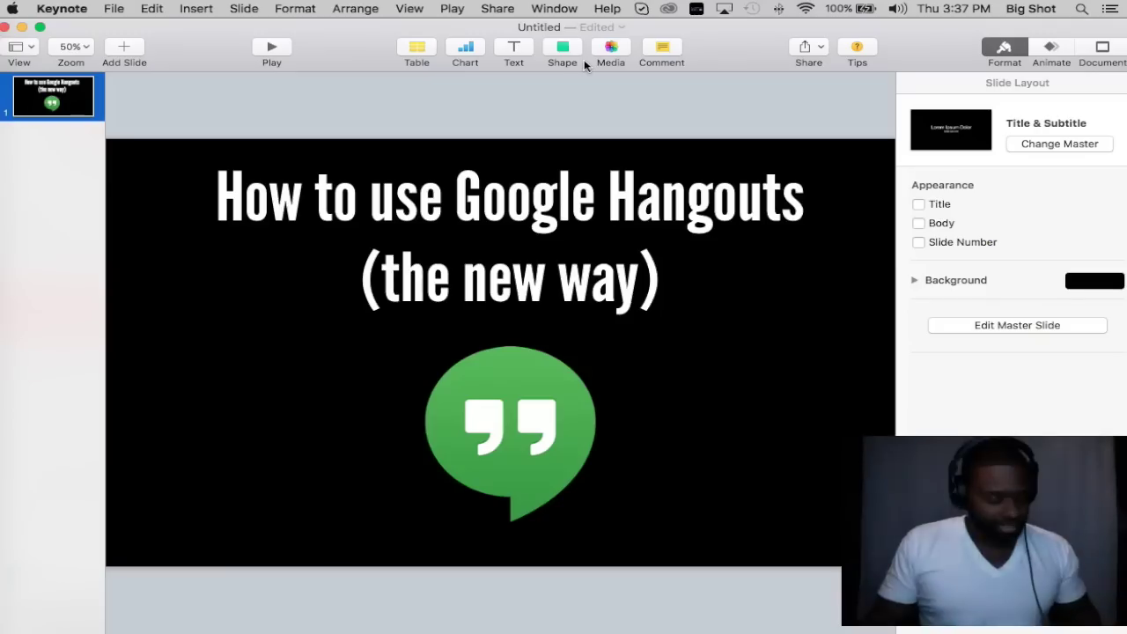
Step: Switch to Chrome and show the Live Streaming Events list in Creator Studio
{"action": "key", "text": "super+Tab"}
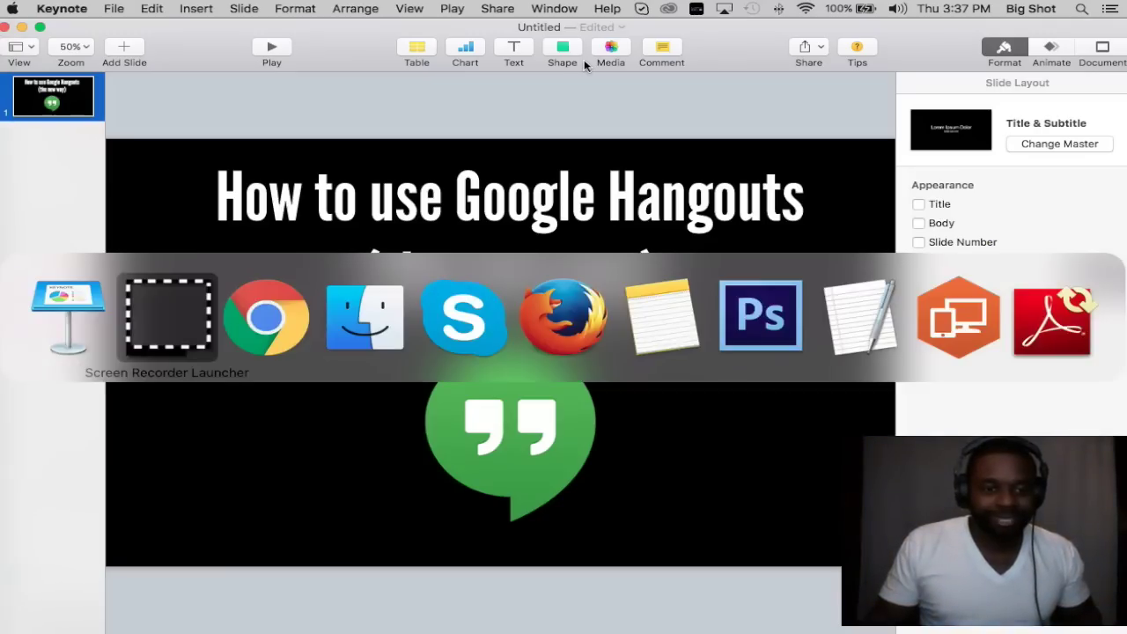
{"action": "key", "text": "super+Tab"}
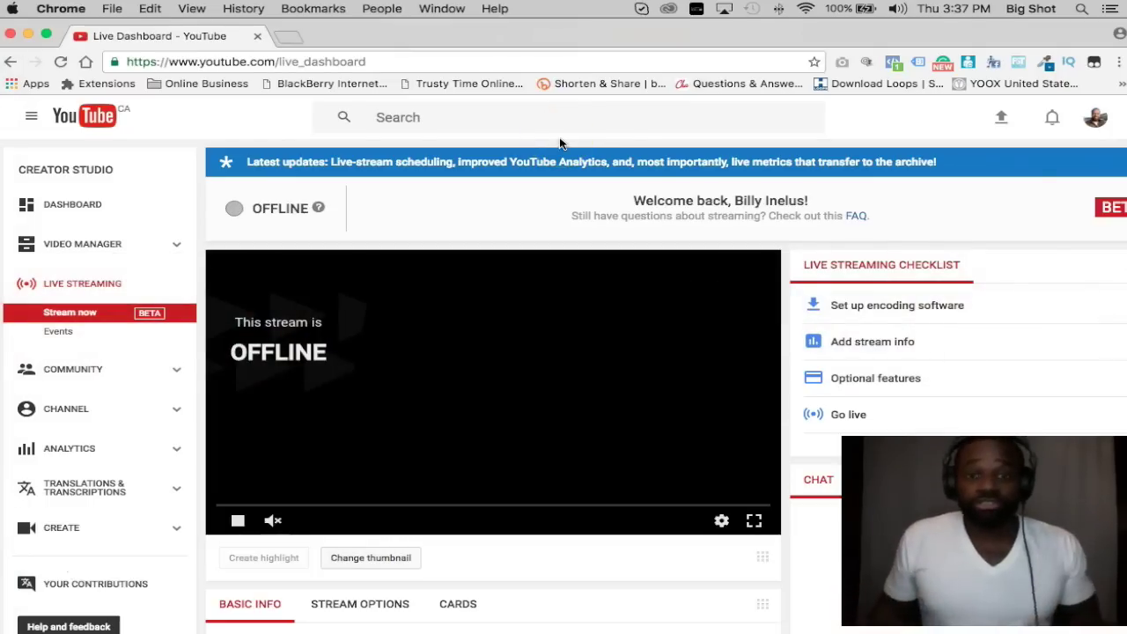
{"action": "left_click", "coordinate": [74, 249]}
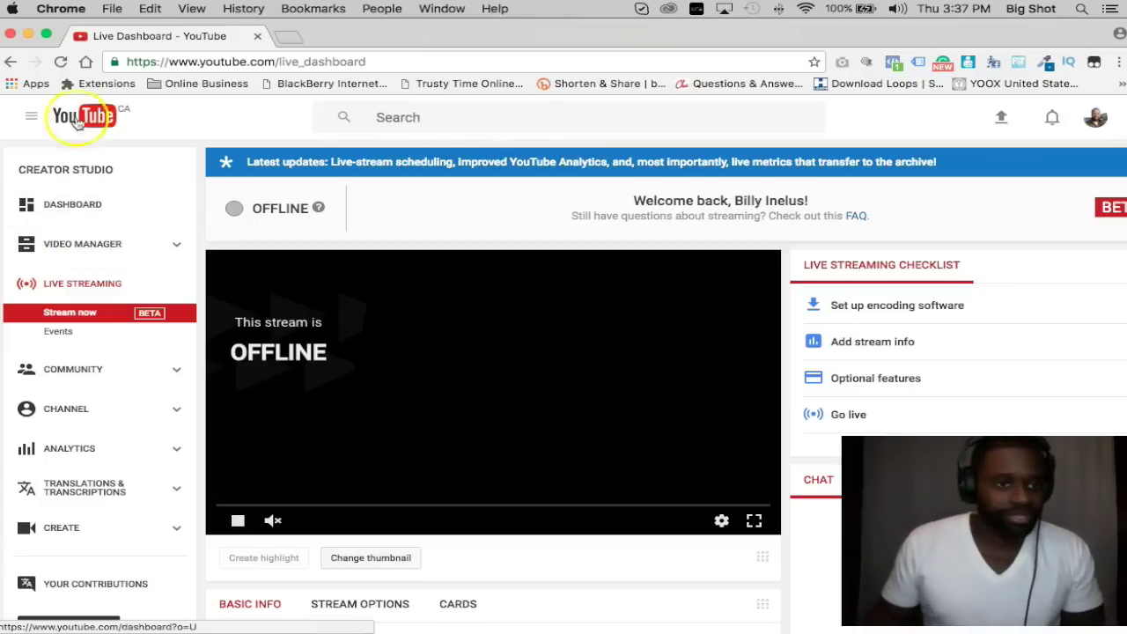
{"action": "left_click", "coordinate": [32, 120]}
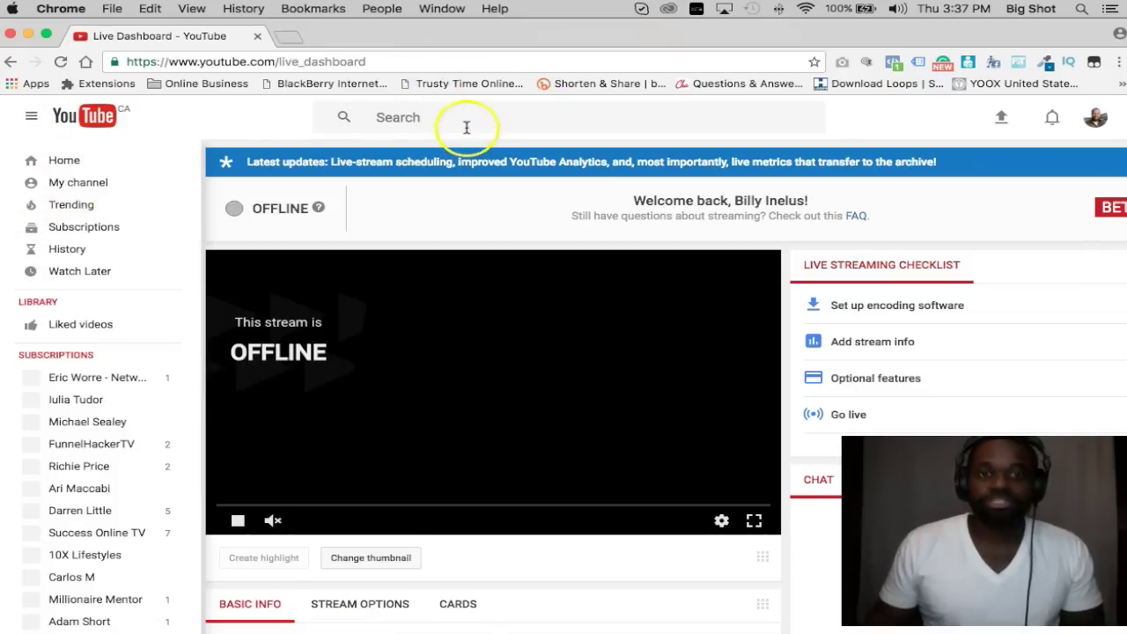
{"action": "left_click", "coordinate": [462, 123]}
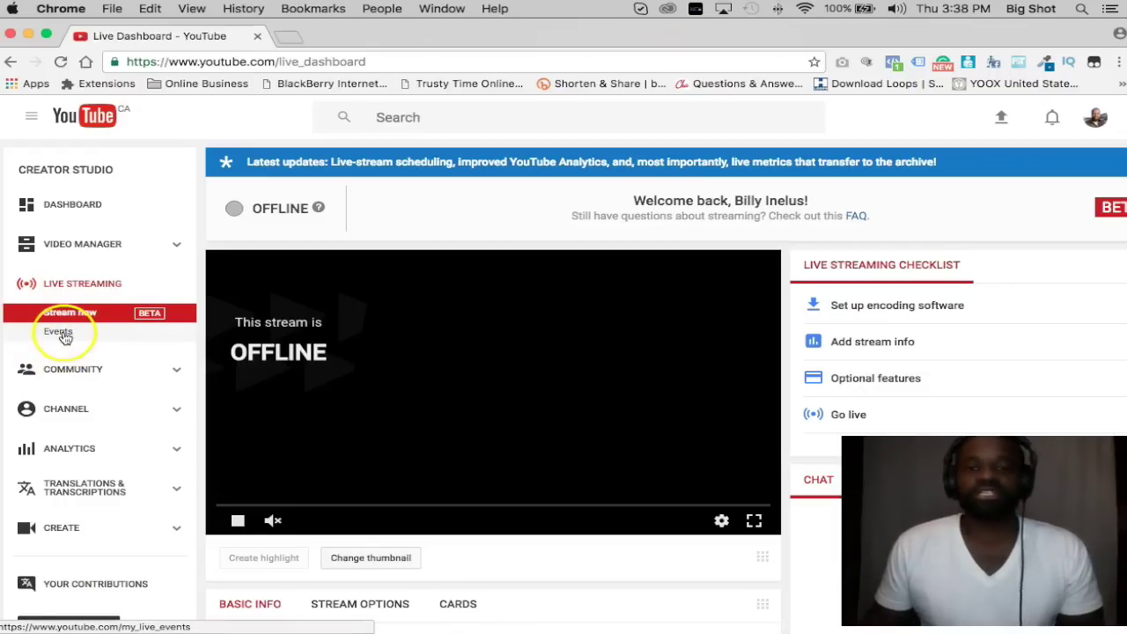
{"action": "left_click", "coordinate": [65, 339]}
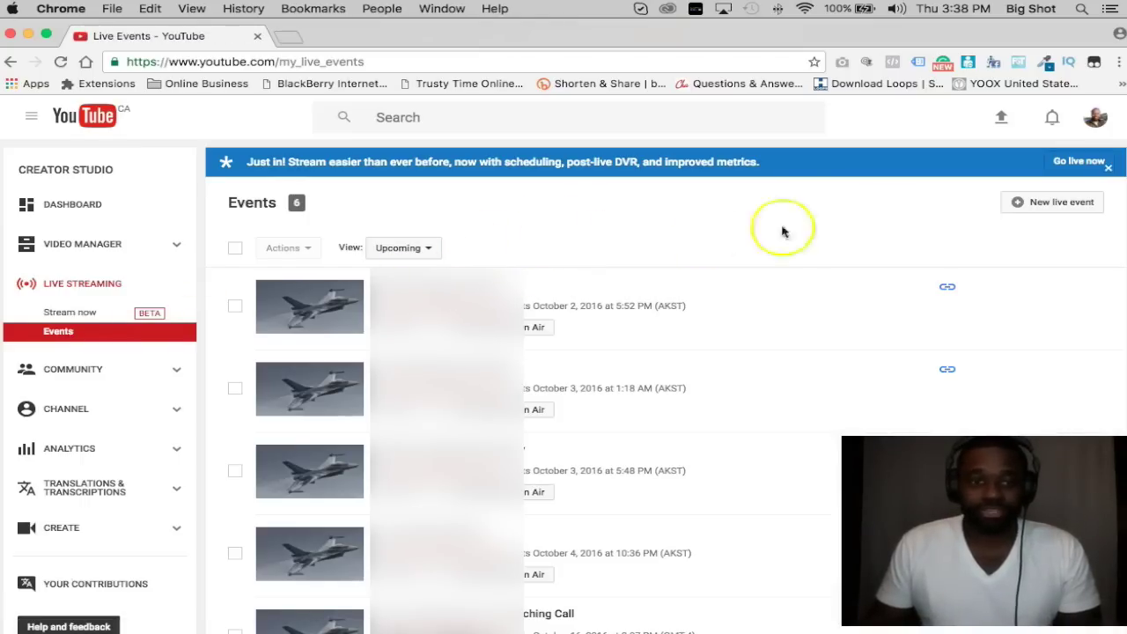
Step: Create a new live event titled 'How to use Google Hangout (the new way)'
{"action": "left_click", "coordinate": [1044, 212]}
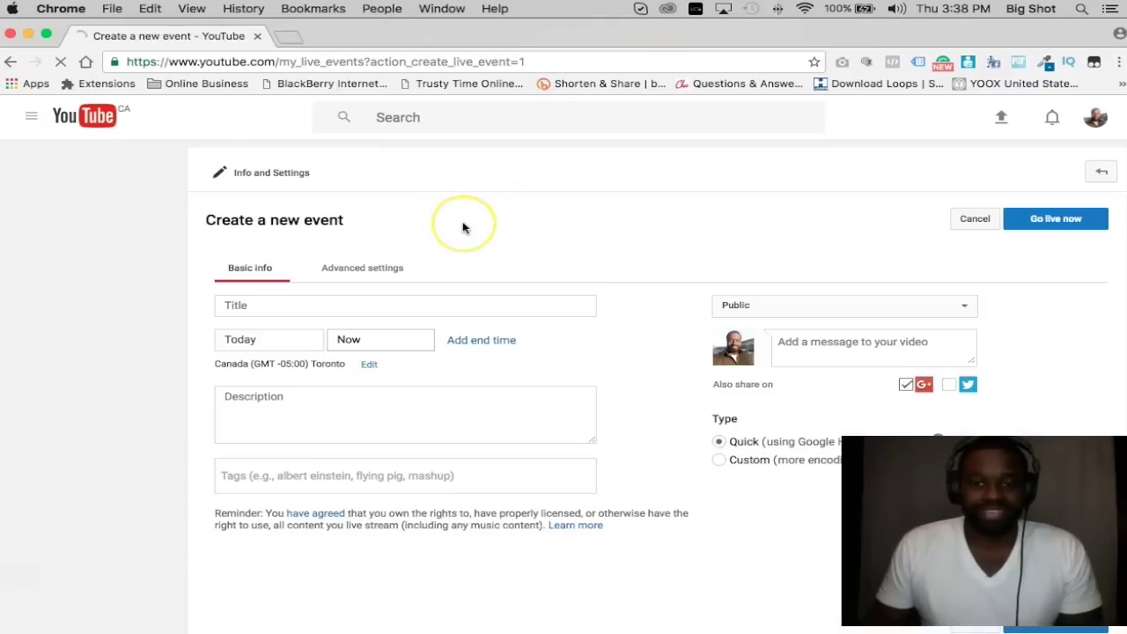
{"action": "left_click", "coordinate": [456, 306]}
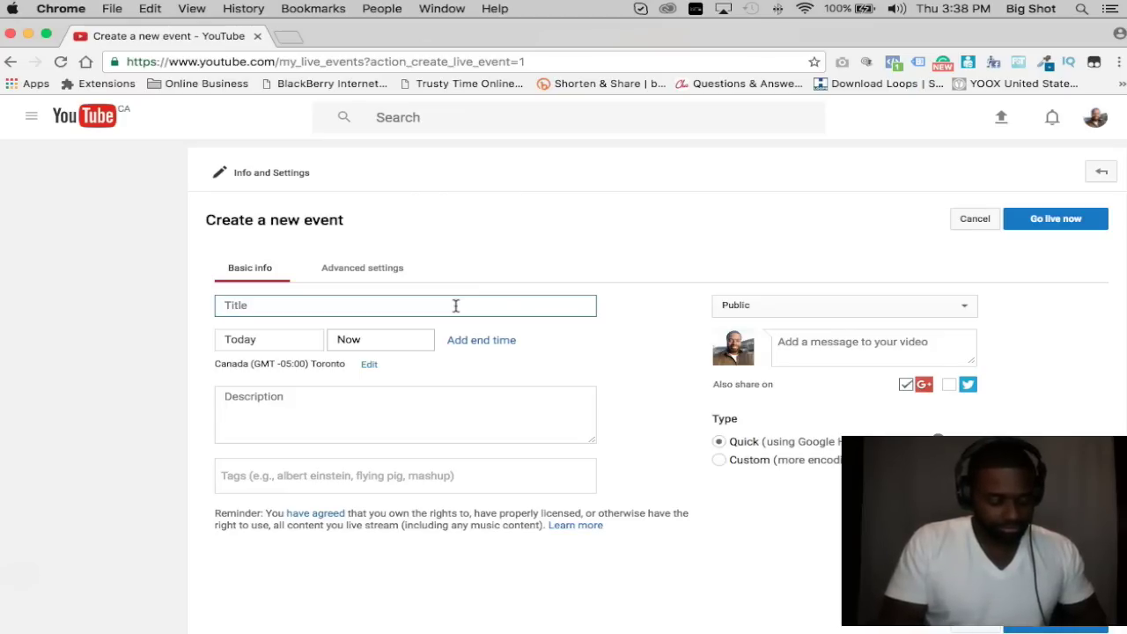
{"action": "type", "text": "H"}
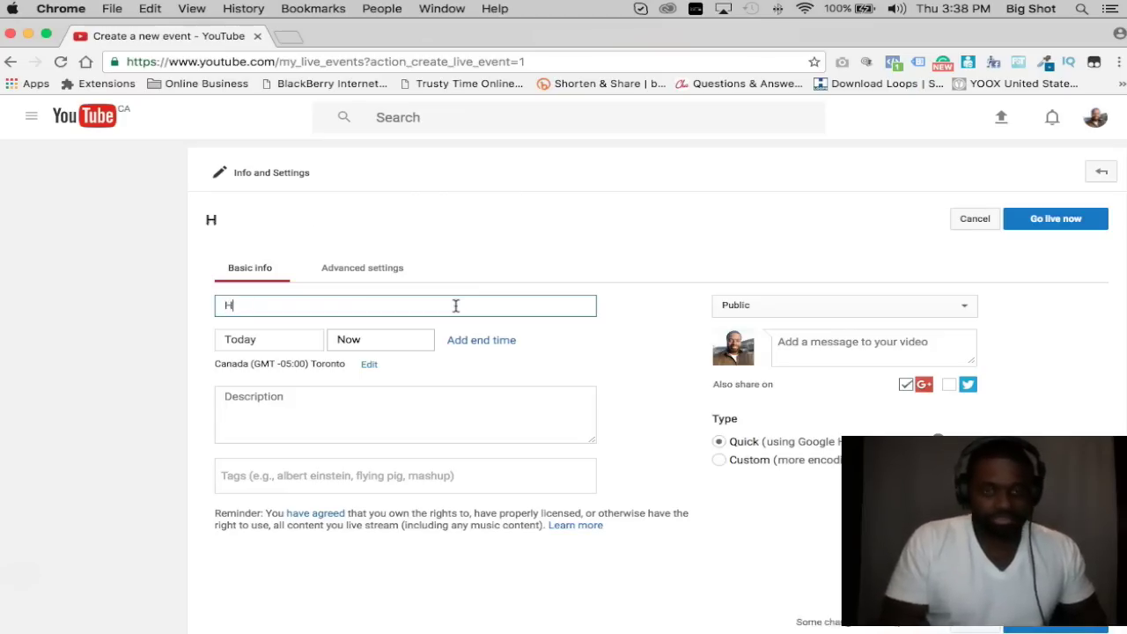
{"action": "type", "text": "ow to use Google "}
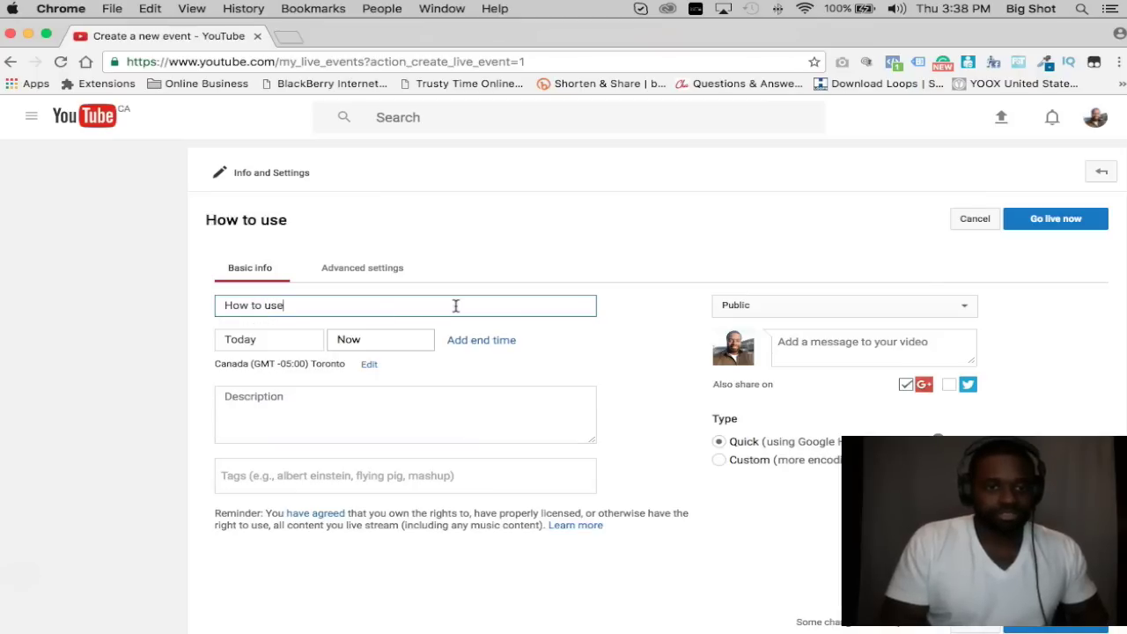
{"action": "type", "text": "Han"}
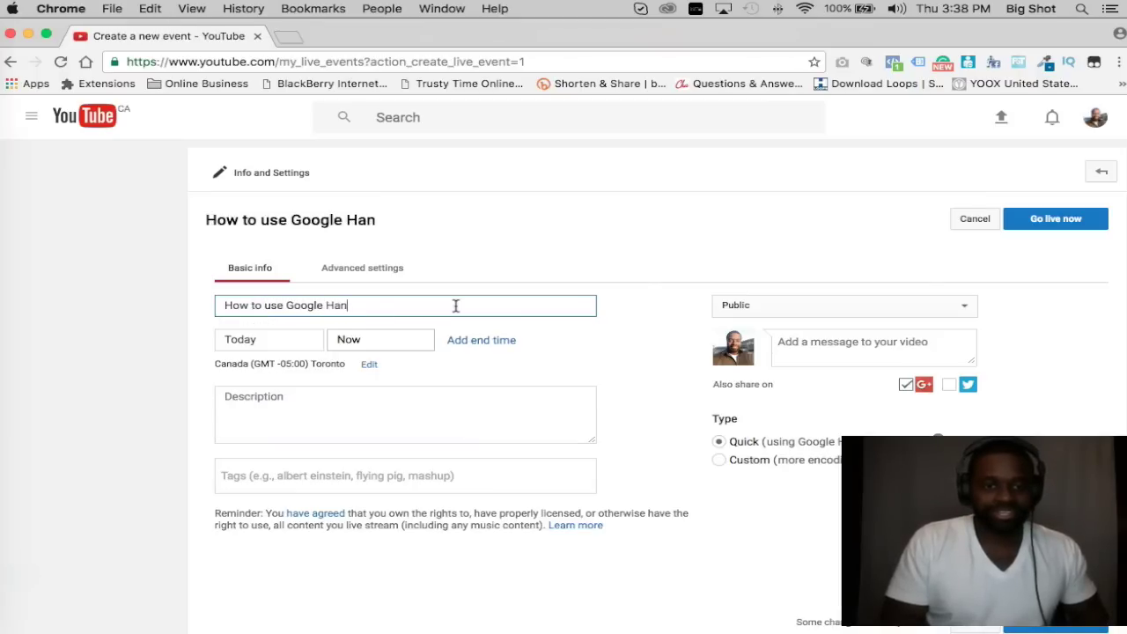
{"action": "type", "text": "gout "}
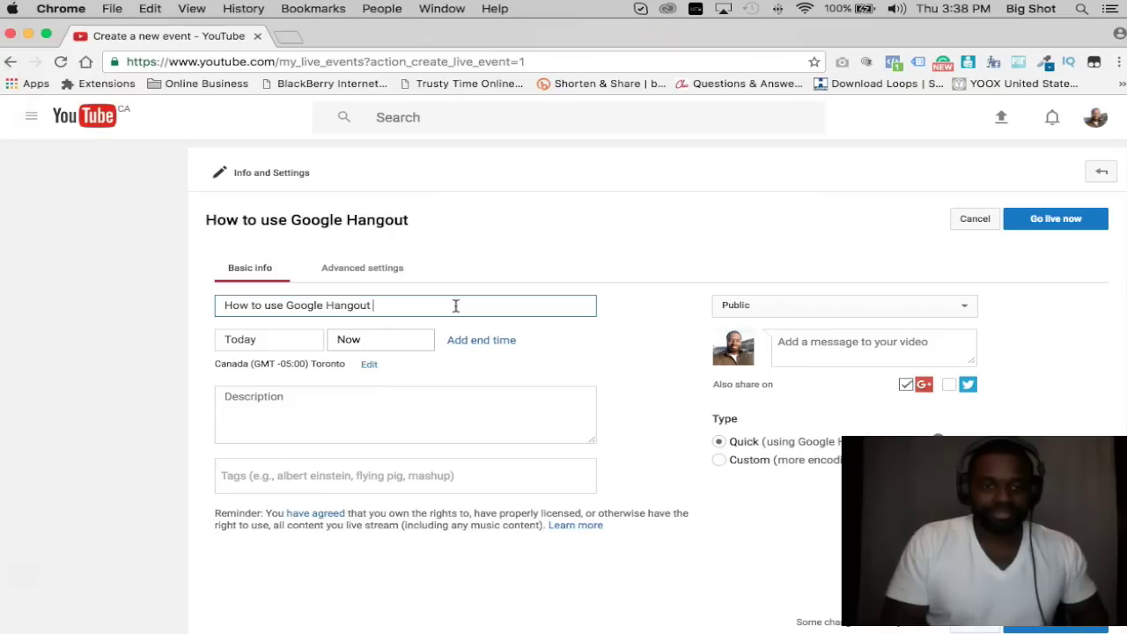
{"action": "type", "text": "(the new wa"}
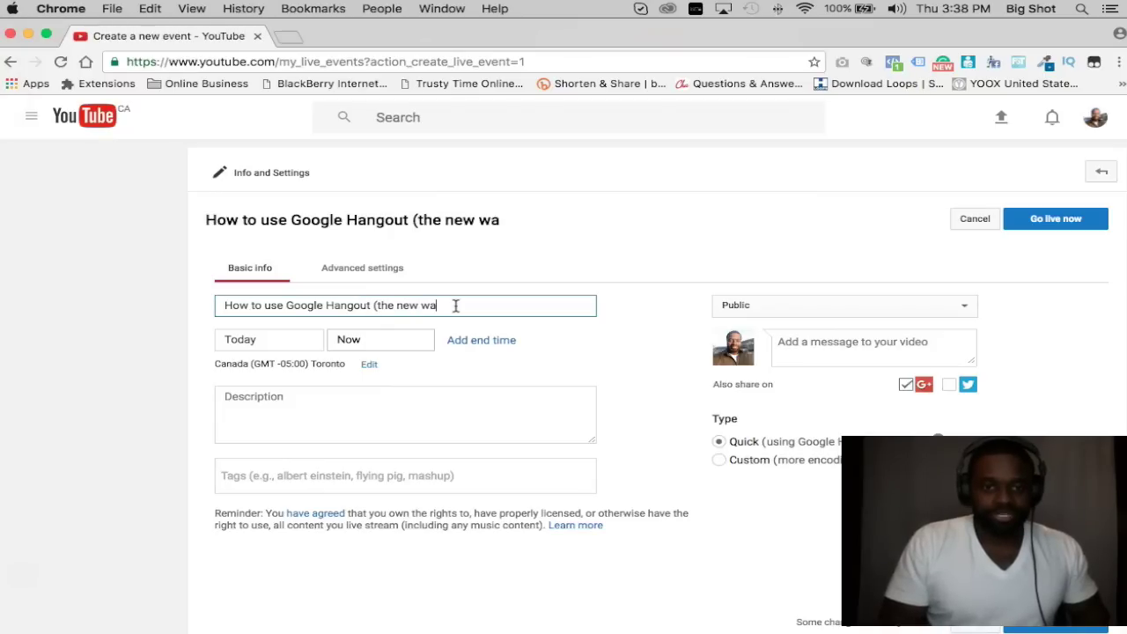
{"action": "type", "text": "y"}
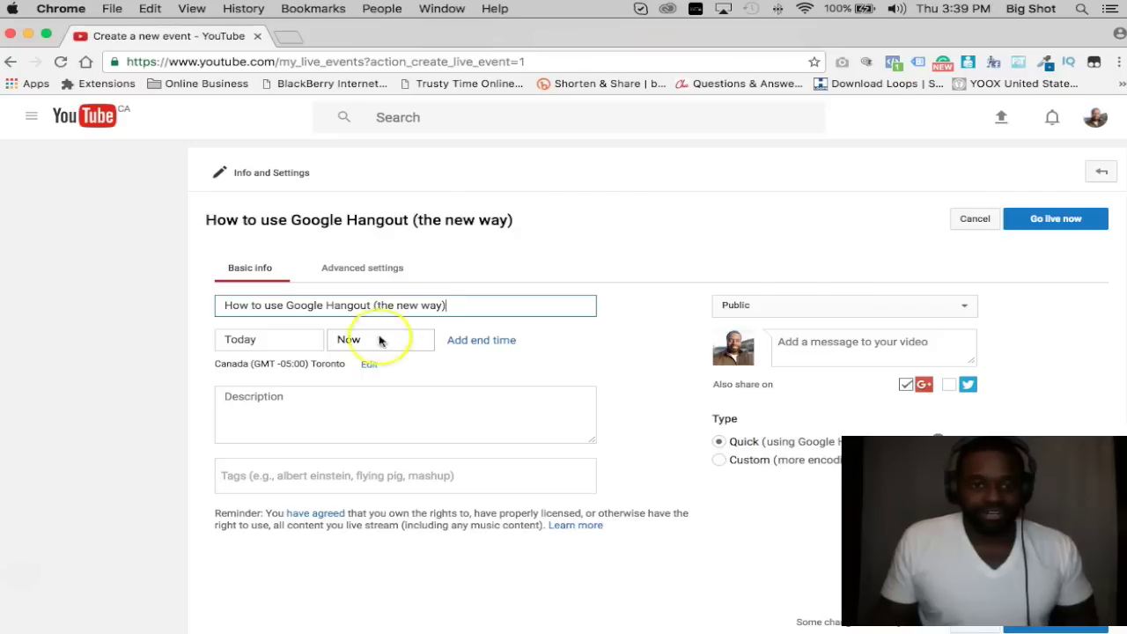
Step: Change the event's start time from Now to 5:00 PM today
{"action": "left_click", "coordinate": [383, 341]}
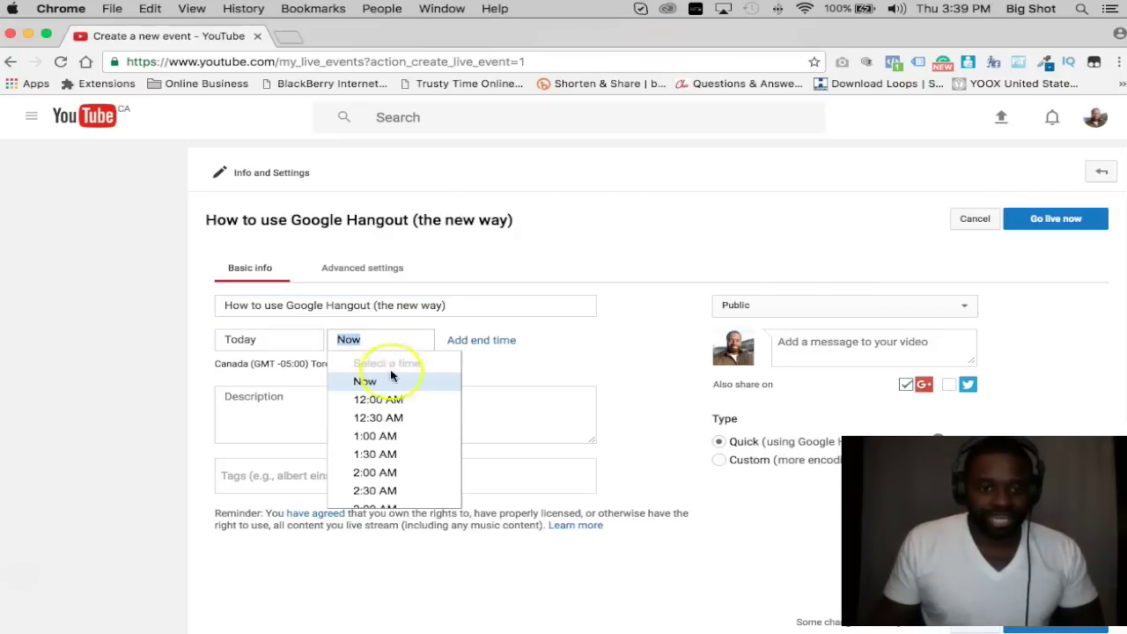
{"action": "scroll", "coordinate": [392, 421], "scroll_direction": "down", "scroll_amount": 2}
{"action": "scroll", "coordinate": [393, 423], "scroll_direction": "down", "scroll_amount": 1}
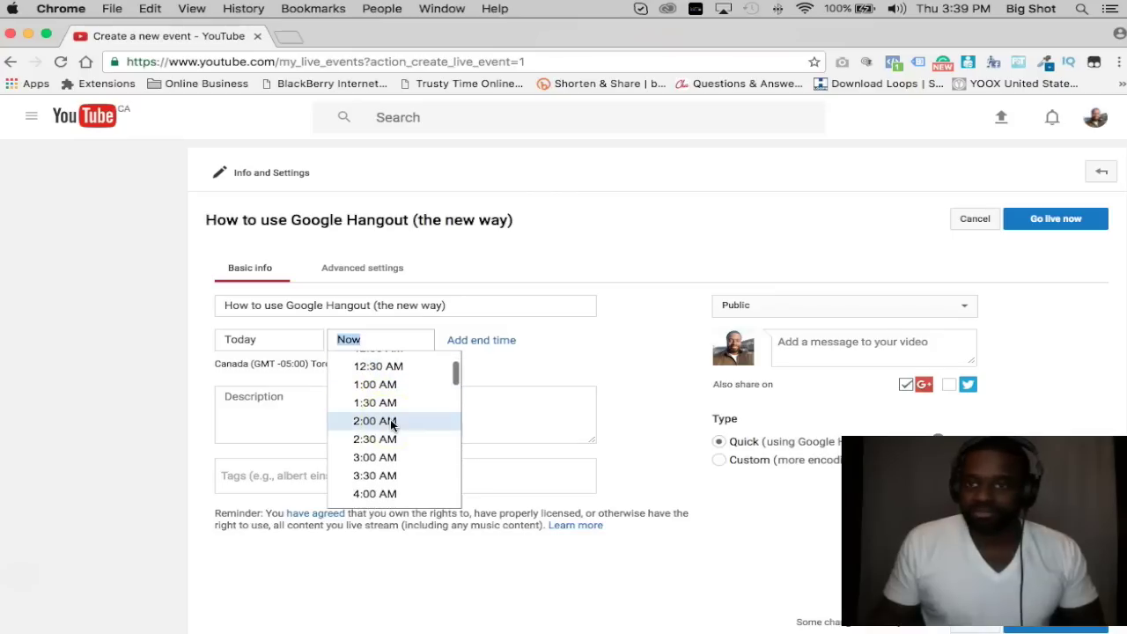
{"action": "scroll", "coordinate": [392, 424], "scroll_direction": "down", "scroll_amount": 3}
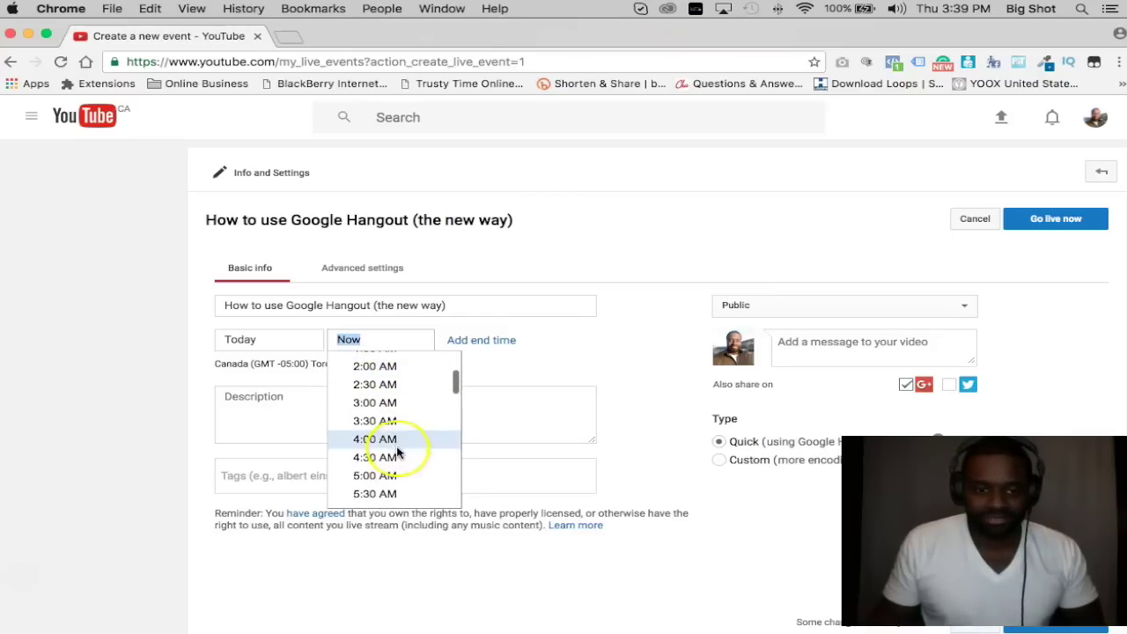
{"action": "scroll", "coordinate": [398, 453], "scroll_direction": "down", "scroll_amount": 4}
{"action": "scroll", "coordinate": [397, 459], "scroll_direction": "down", "scroll_amount": 5}
{"action": "scroll", "coordinate": [398, 460], "scroll_direction": "down", "scroll_amount": 5}
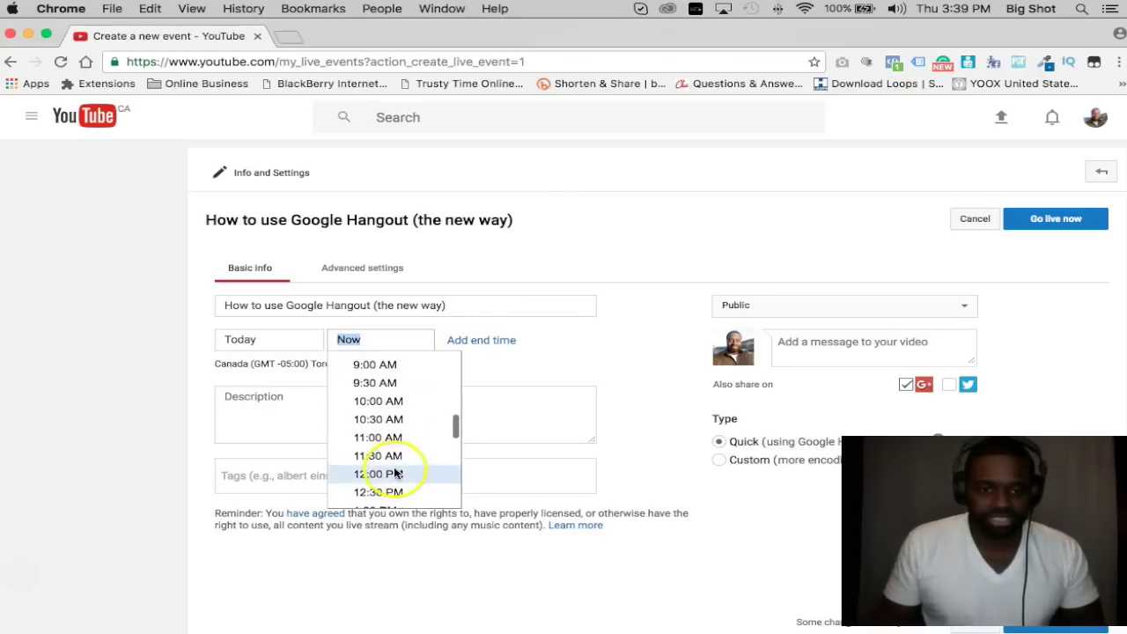
{"action": "scroll", "coordinate": [400, 461], "scroll_direction": "down", "scroll_amount": 5}
{"action": "scroll", "coordinate": [385, 431], "scroll_direction": "down", "scroll_amount": 6}
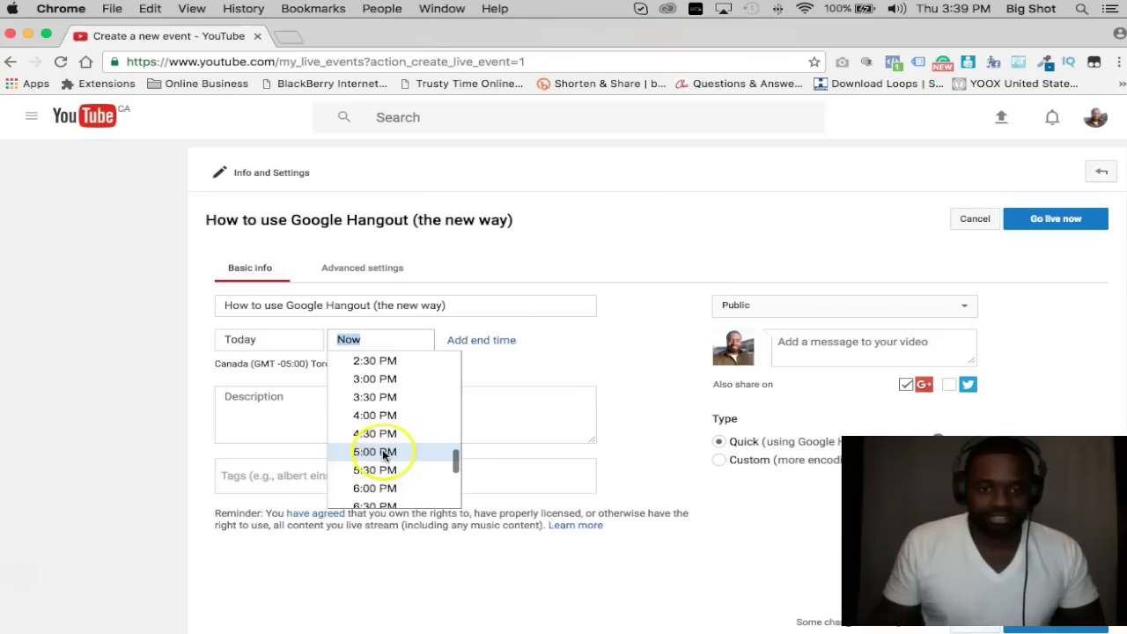
{"action": "left_click", "coordinate": [383, 453]}
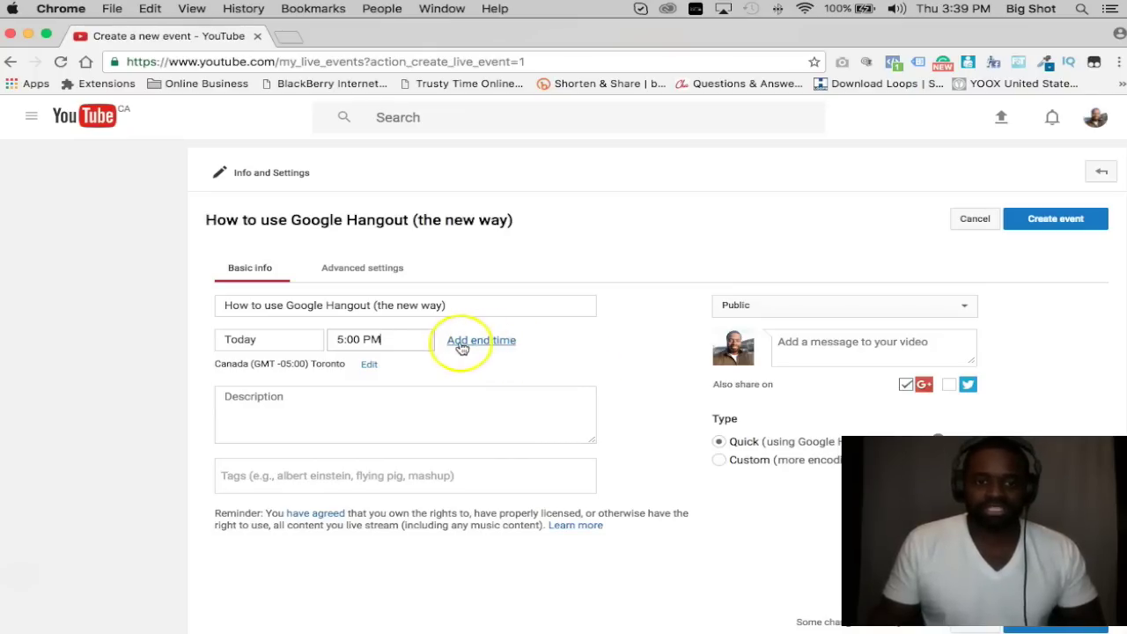
Step: Add a 'Test' description and the tags 'google hangout' and the creator's name
{"action": "left_click", "coordinate": [385, 406]}
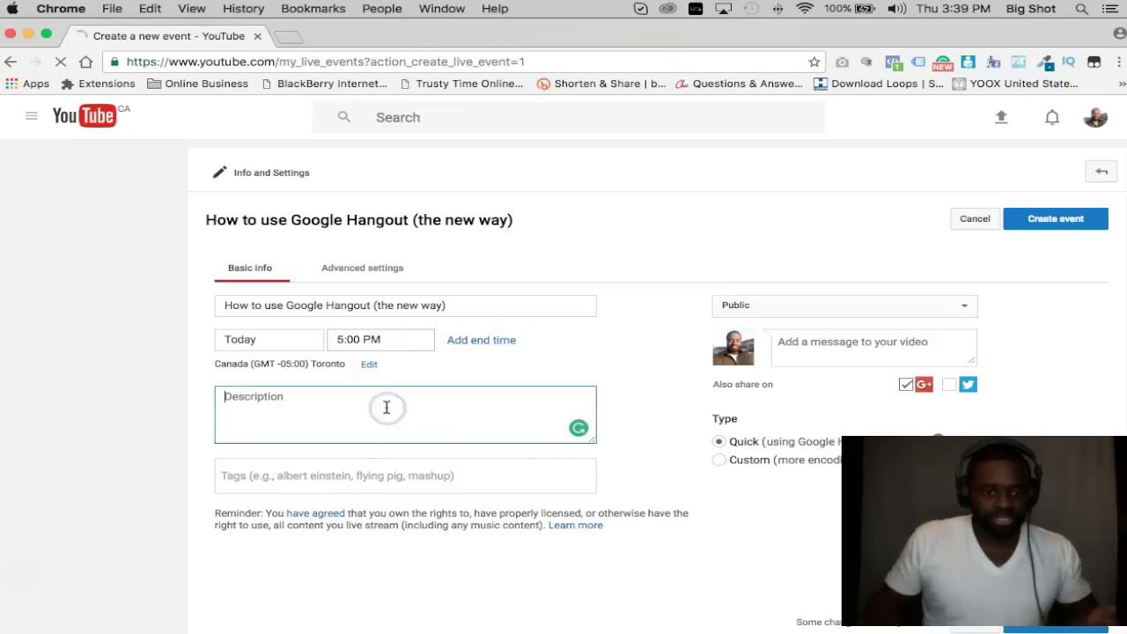
{"action": "type", "text": "Test"}
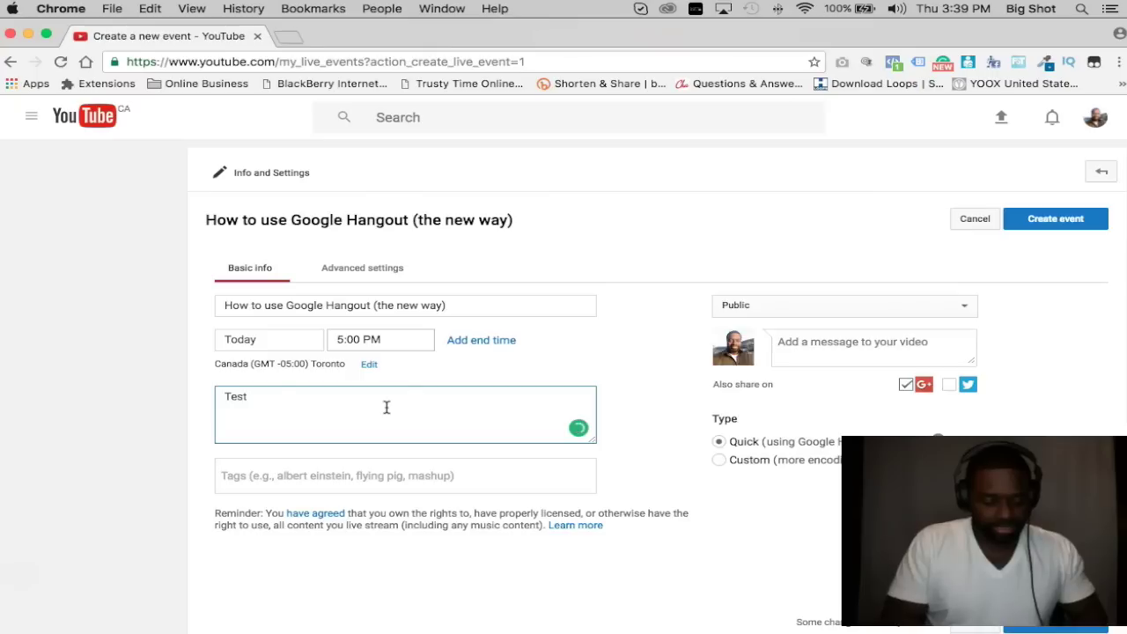
{"action": "left_click", "coordinate": [507, 469]}
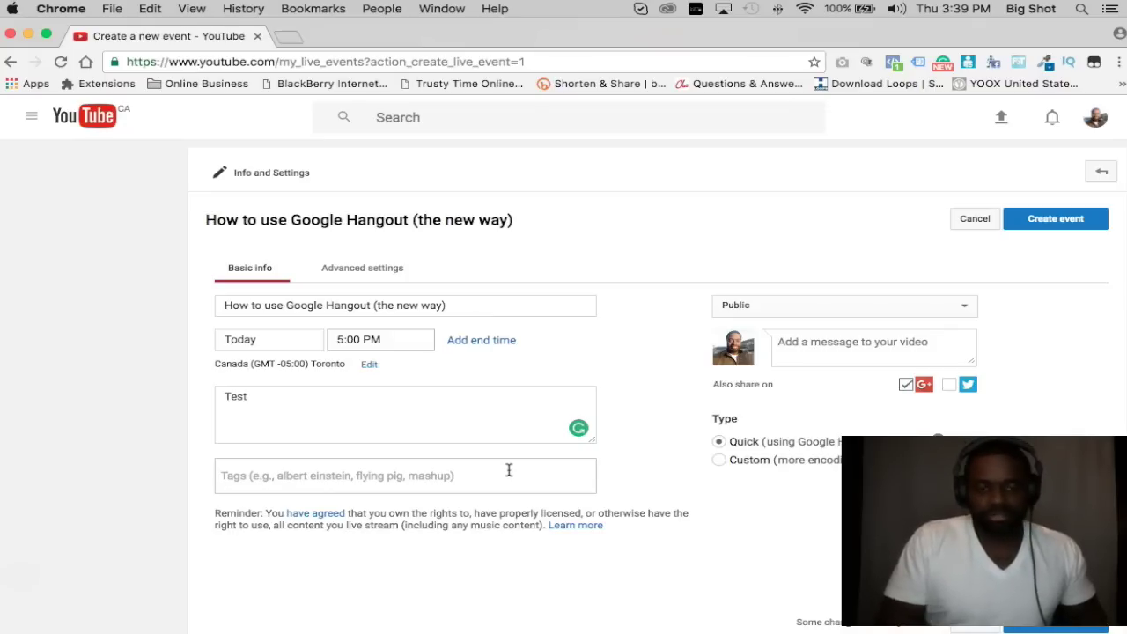
{"action": "type", "text": "google hangout"}
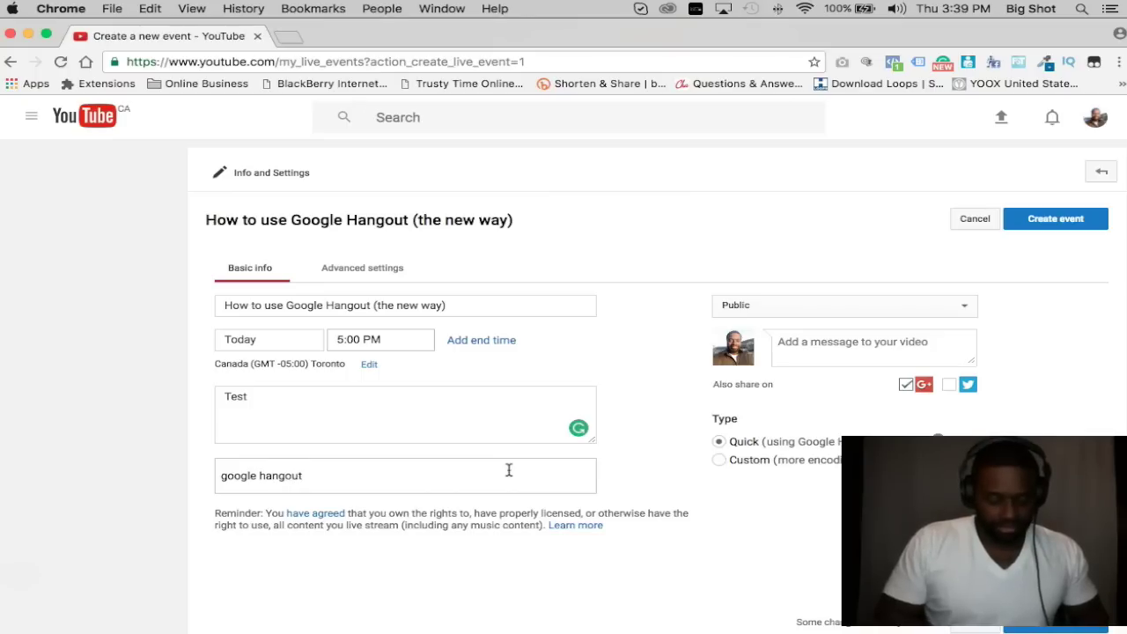
{"action": "key", "text": "Return"}
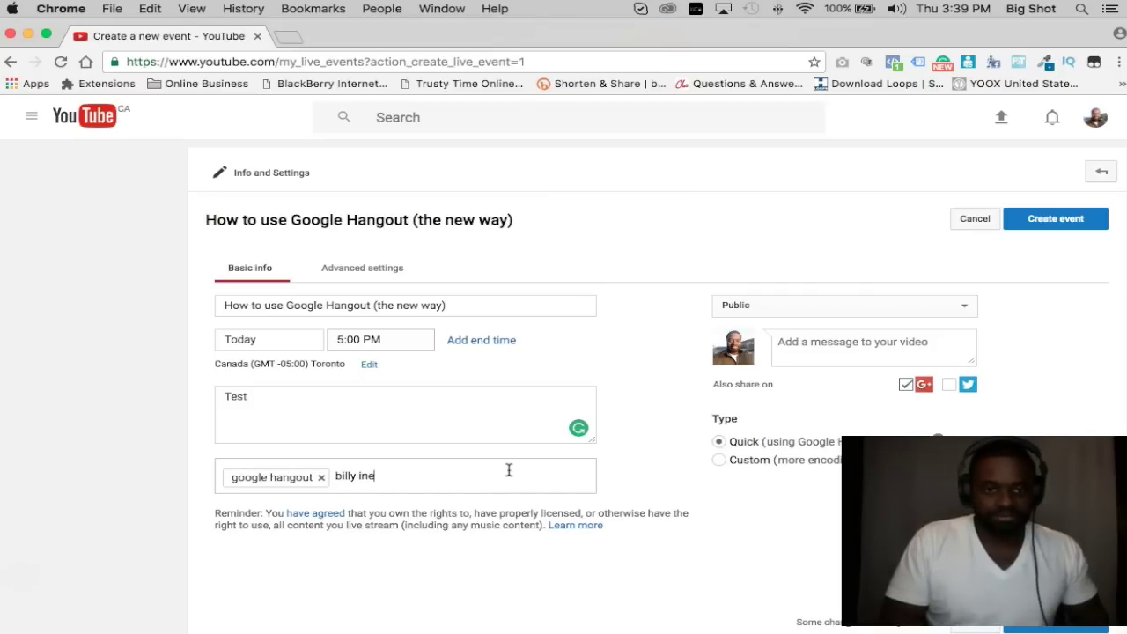
{"action": "key", "text": "Return"}
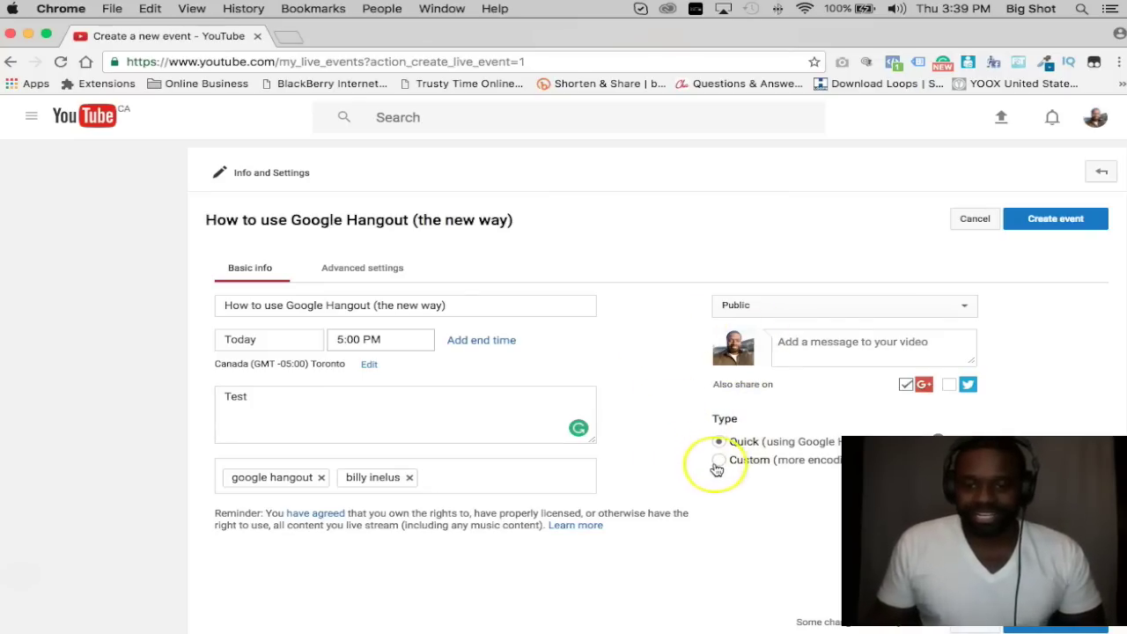
Step: Keep the event type Quick, stop Google+ sharing, and set privacy to Unlisted
{"action": "left_click", "coordinate": [718, 460]}
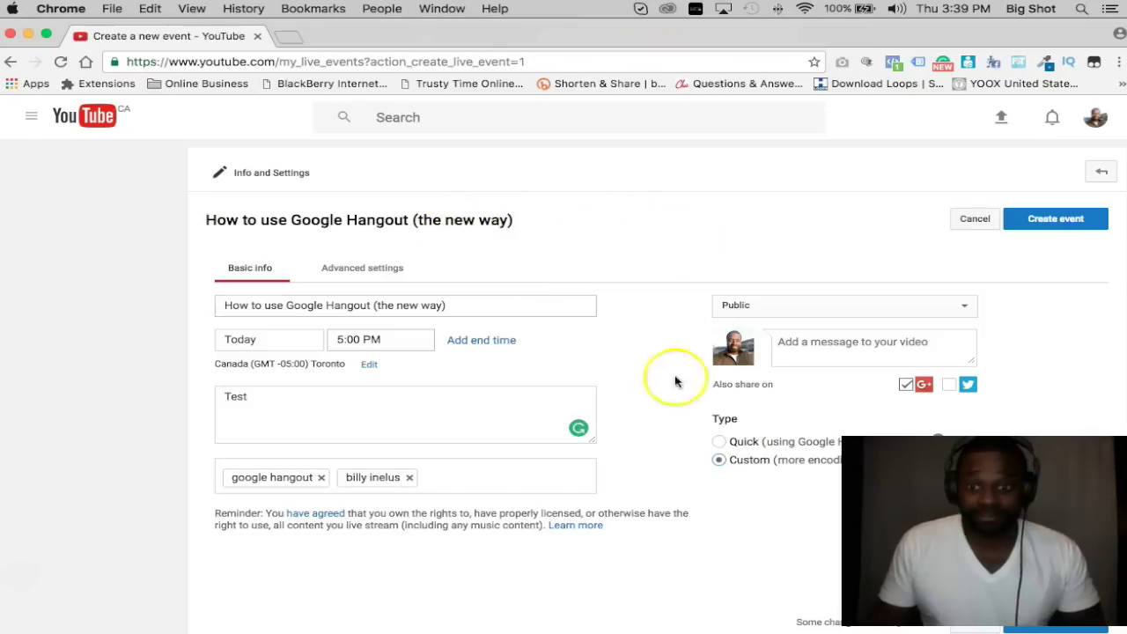
{"action": "left_click", "coordinate": [718, 442]}
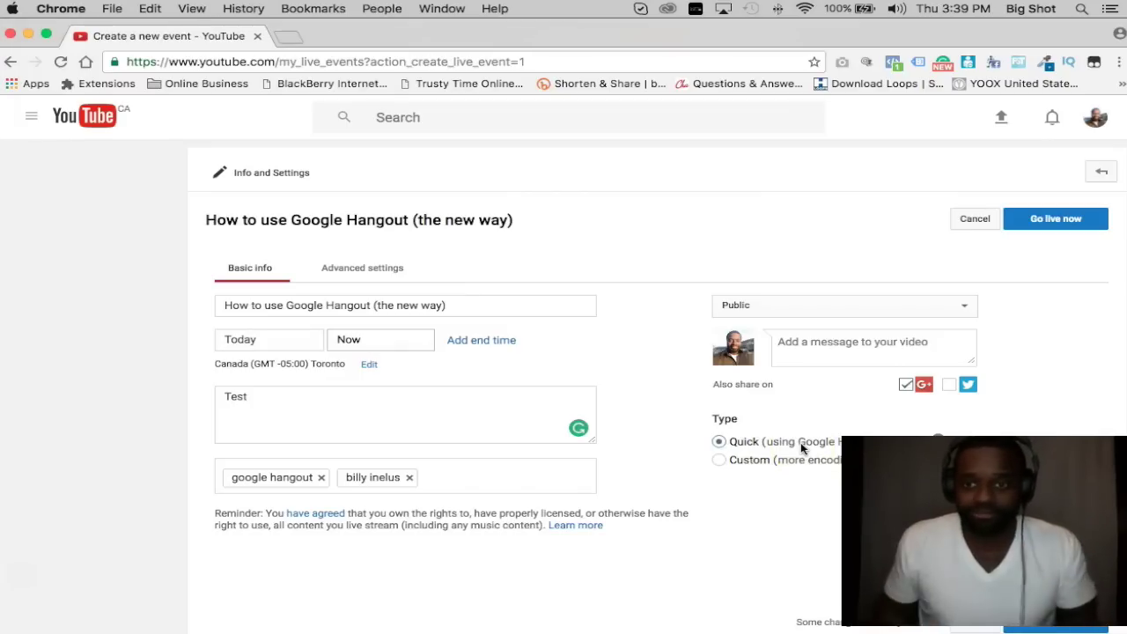
{"action": "left_click", "coordinate": [905, 384]}
{"action": "left_click", "coordinate": [837, 307]}
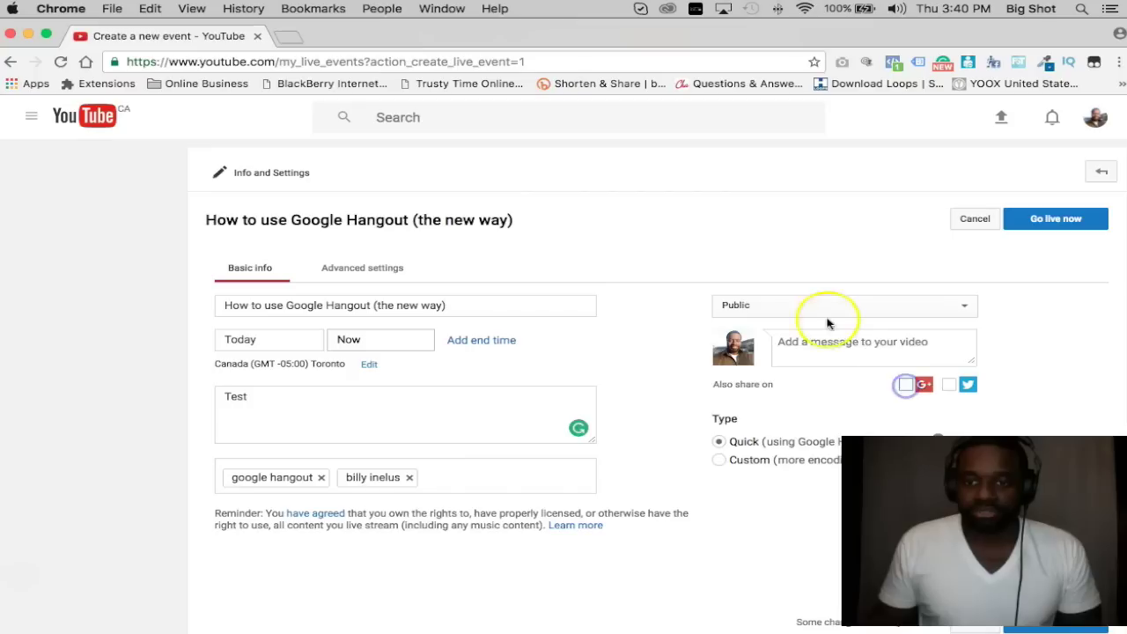
{"action": "left_click", "coordinate": [797, 321]}
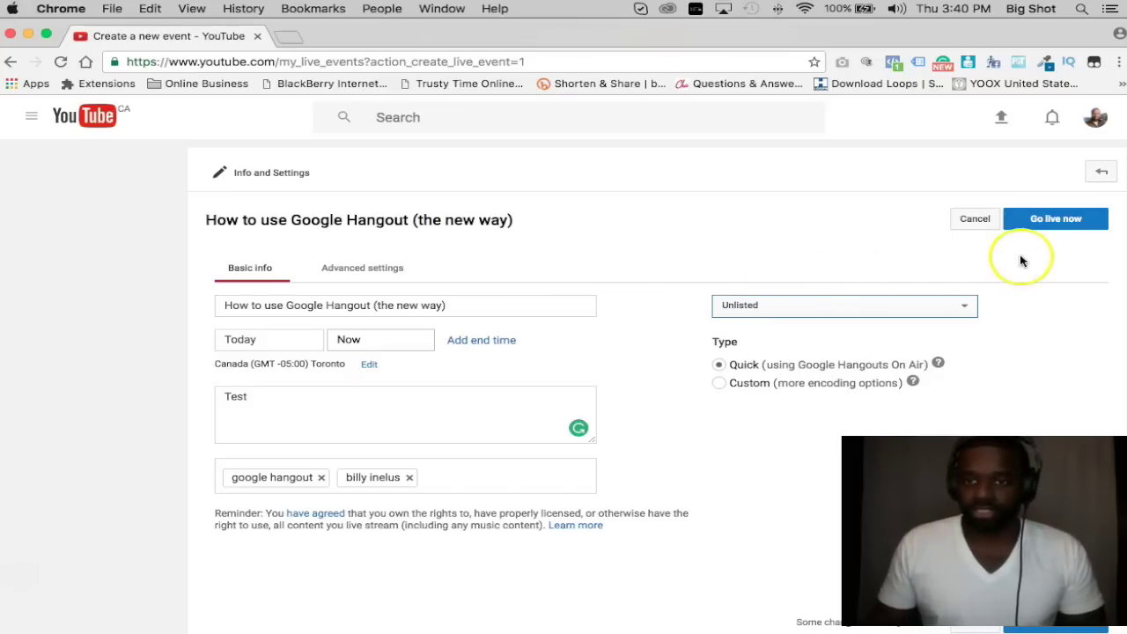
Step: Confirm the 5:00 PM start time and create the event
{"action": "left_click", "coordinate": [408, 340]}
{"action": "type", "text": "5:00 PM"}
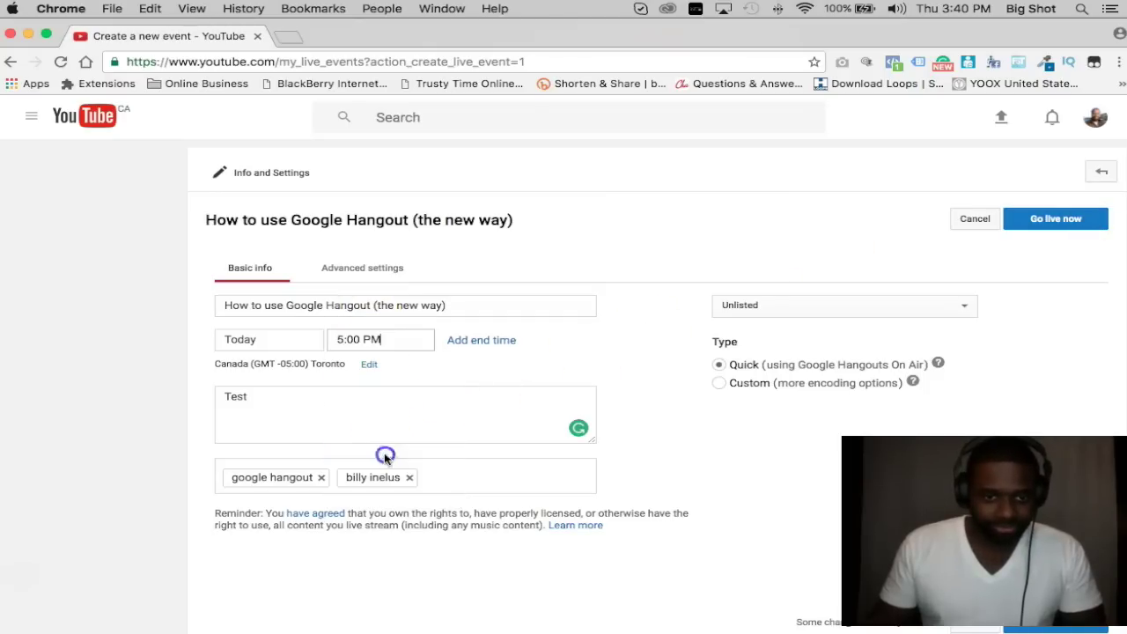
{"action": "left_click", "coordinate": [385, 456]}
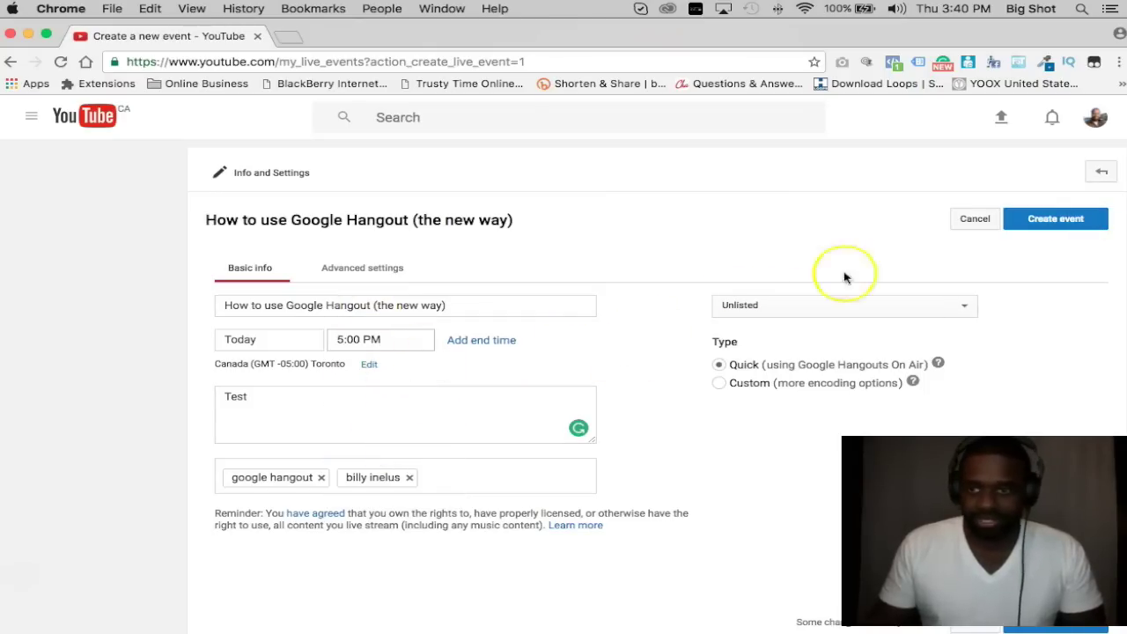
{"action": "left_click", "coordinate": [1050, 222]}
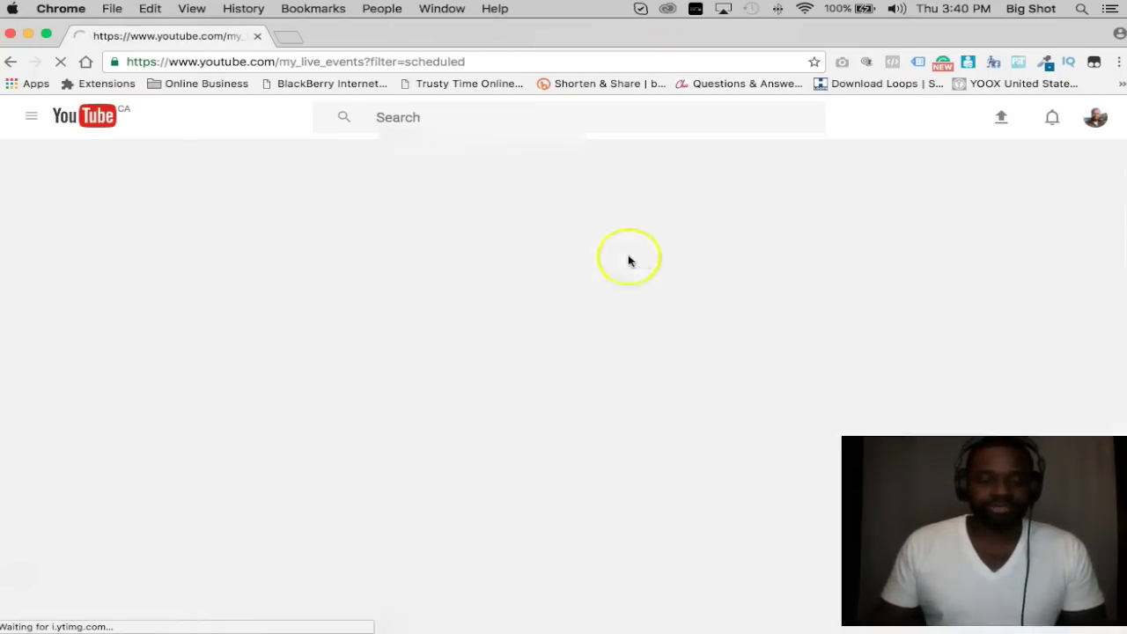
Step: Start the Hangout On Air for the 5:00 PM event in the Upcoming list
{"action": "scroll", "coordinate": [638, 324], "scroll_direction": "down", "scroll_amount": 5}
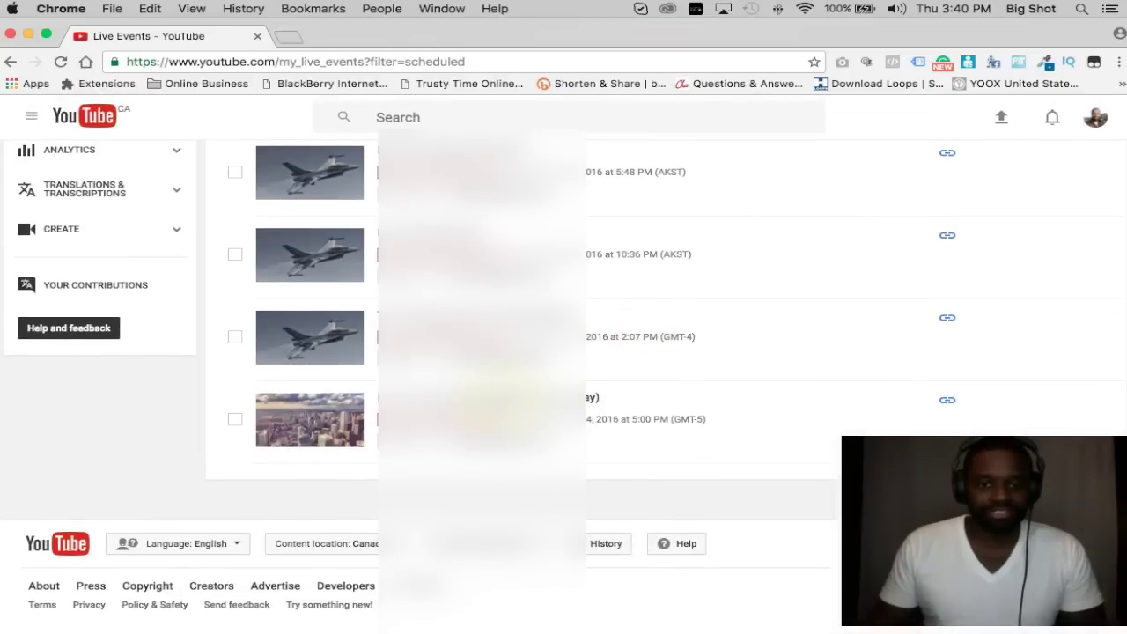
{"action": "scroll", "coordinate": [359, 397], "scroll_direction": "up", "scroll_amount": 1}
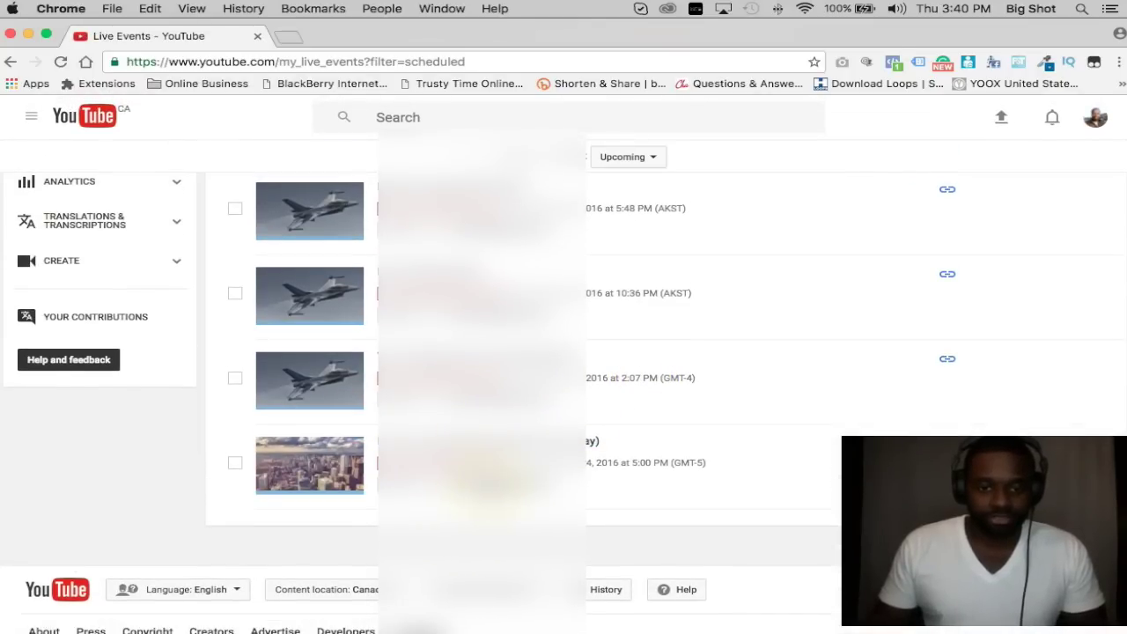
{"action": "left_click", "coordinate": [490, 493]}
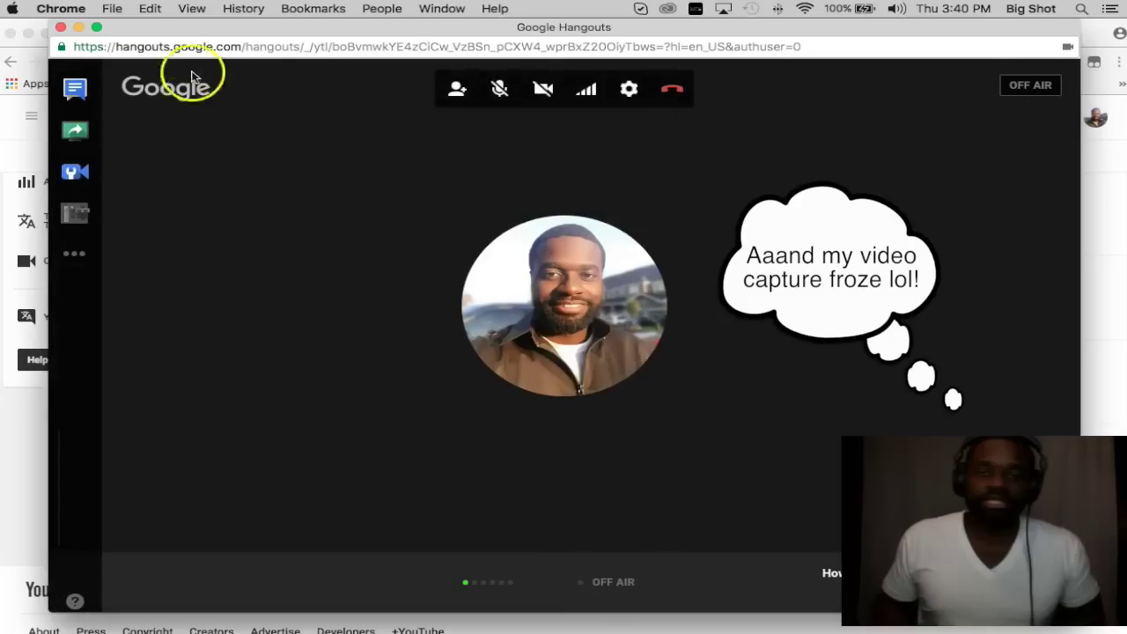
Step: Turn the Hangout camera video off and close the Hangouts window
{"action": "left_click", "coordinate": [840, 44]}
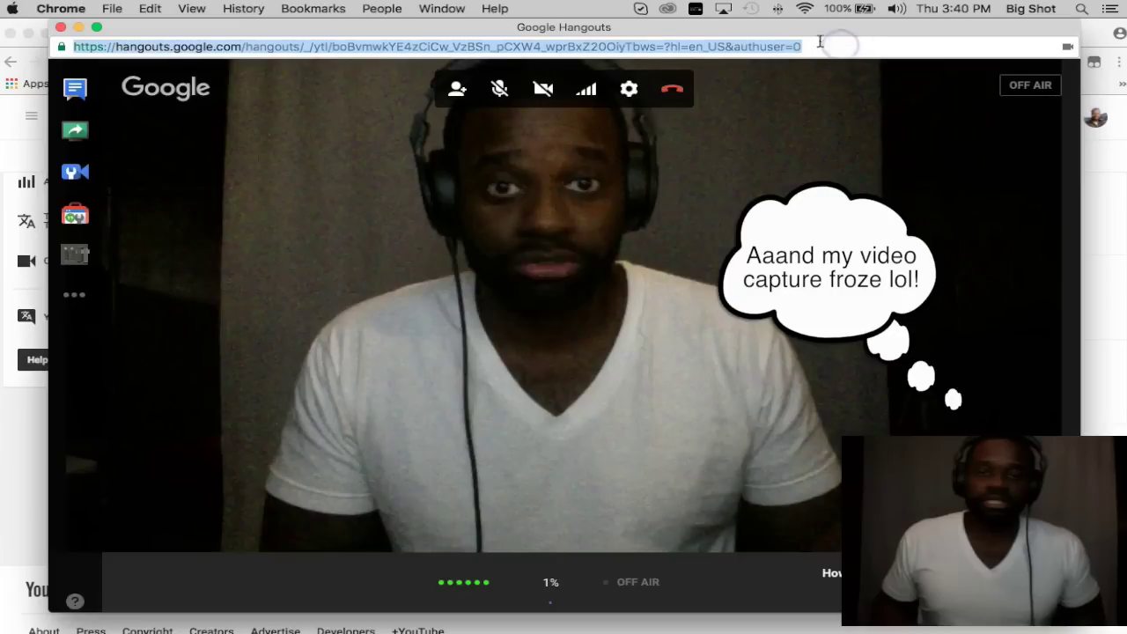
{"action": "left_click", "coordinate": [543, 96]}
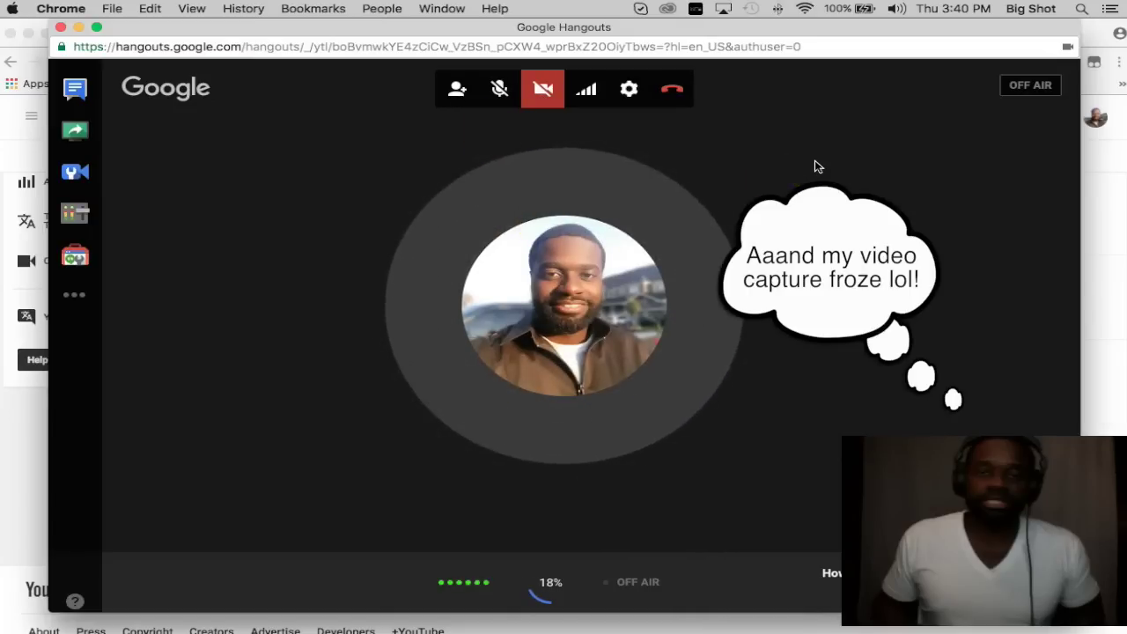
{"action": "left_click_drag", "start_coordinate": [801, 155], "coordinate": [825, 64]}
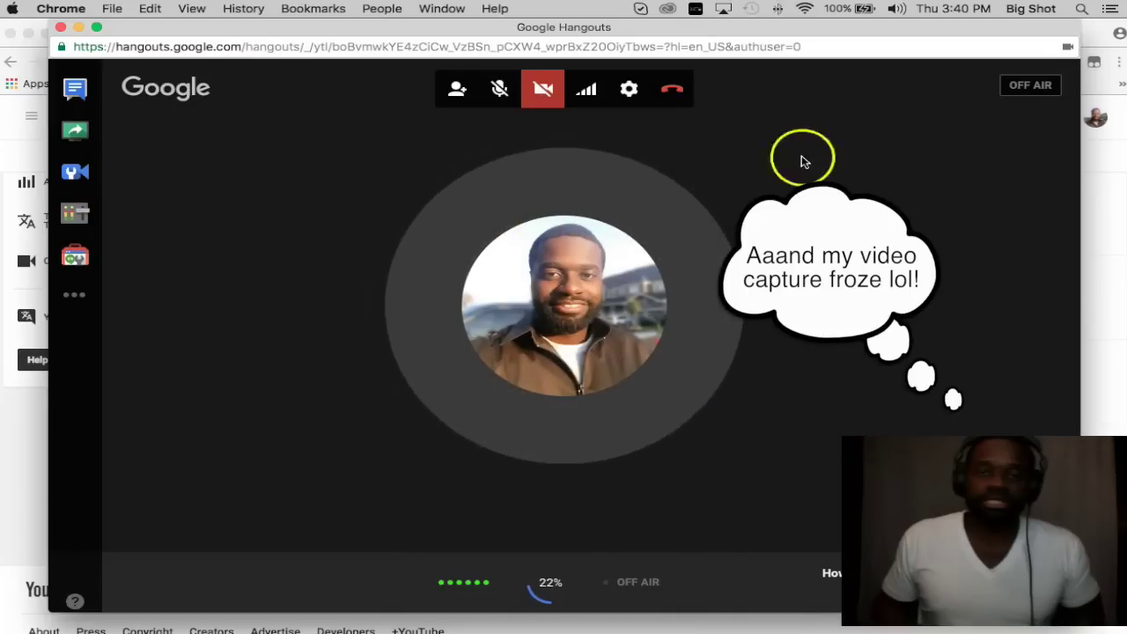
{"action": "left_click", "coordinate": [801, 45]}
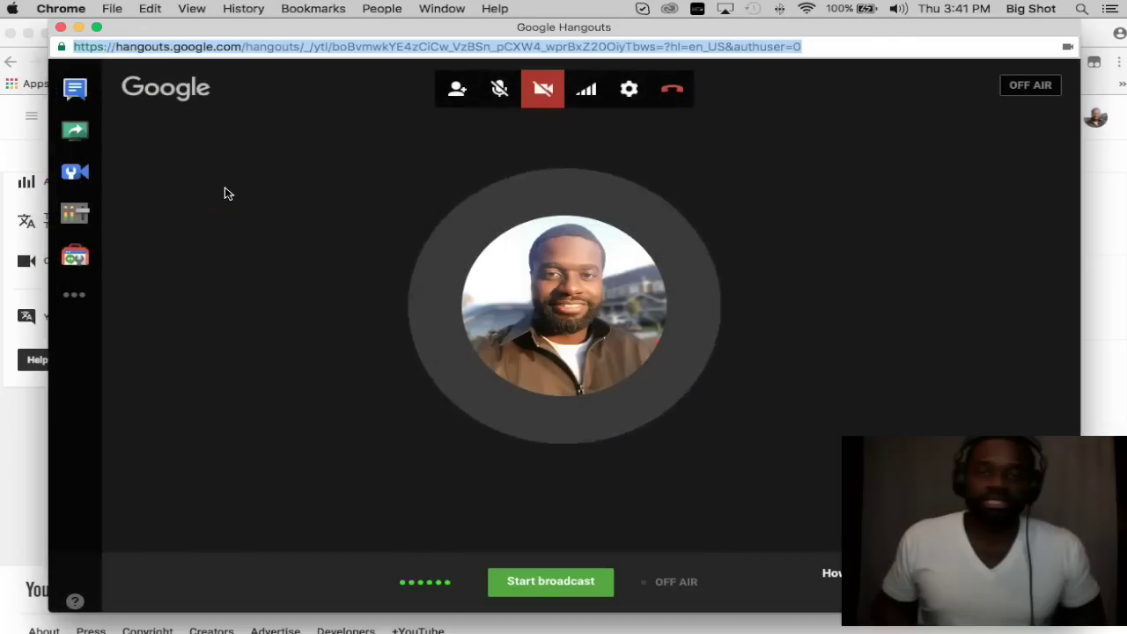
{"action": "left_click", "coordinate": [60, 27]}
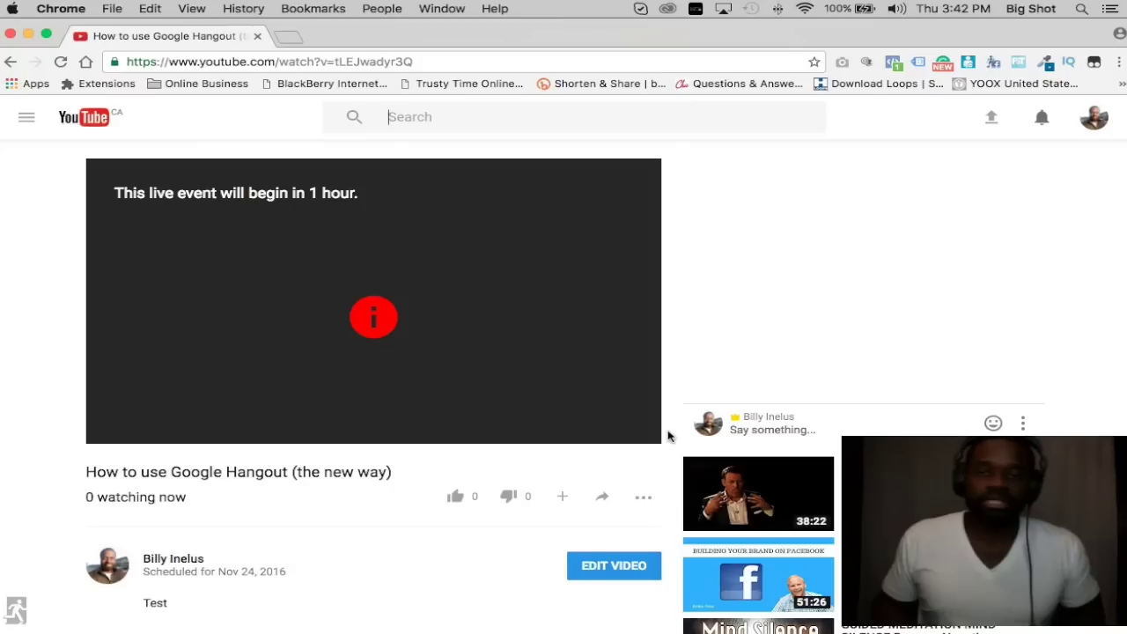
Step: Check the event's watch page showing the live event begins in 1 hour
{"action": "left_click_drag", "start_coordinate": [651, 433], "coordinate": [592, 422]}
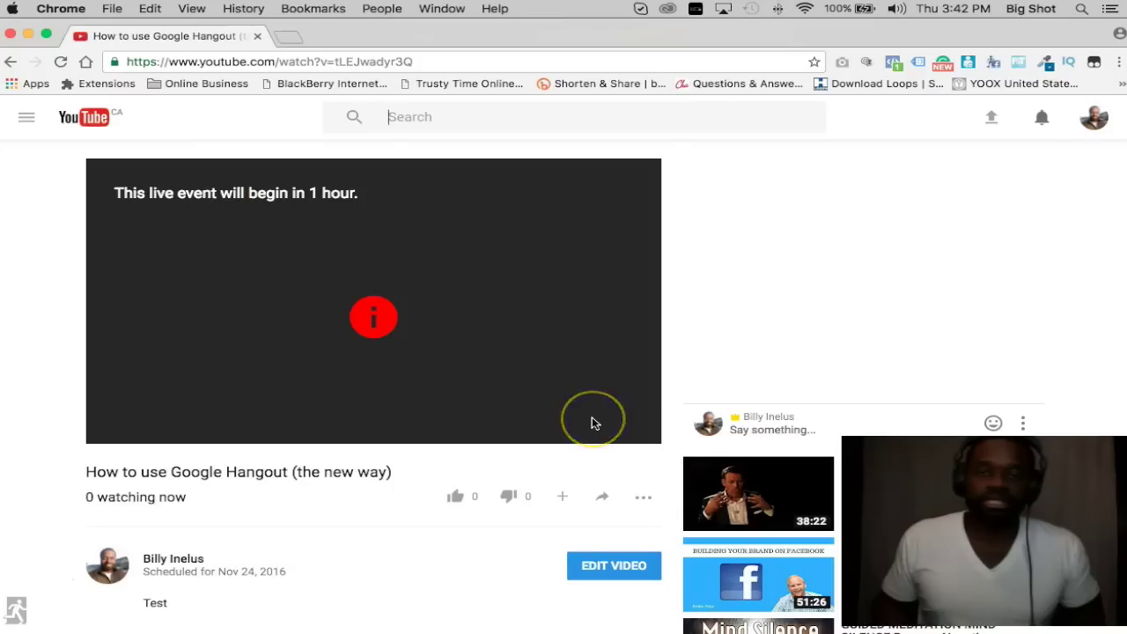